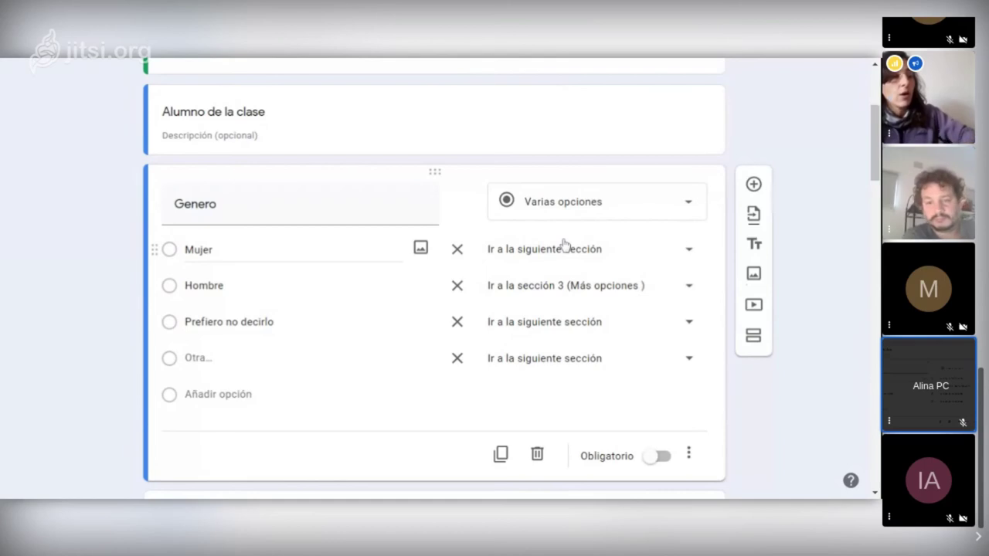
Step: Review the Genero and Nacimiento questions and the start of the Preguntas Hombres section
scroll(562, 251, "down", 1)
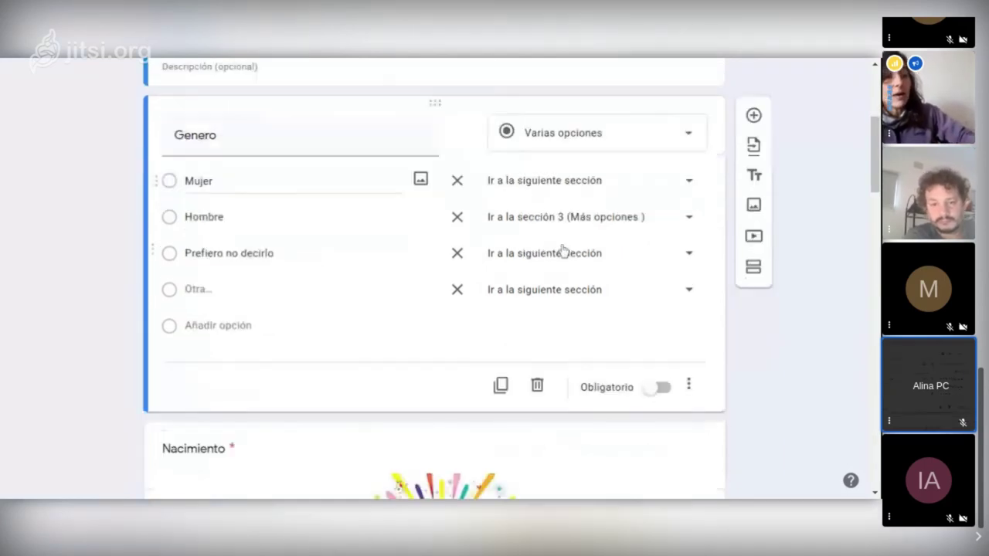
scroll(562, 251, "down", 5)
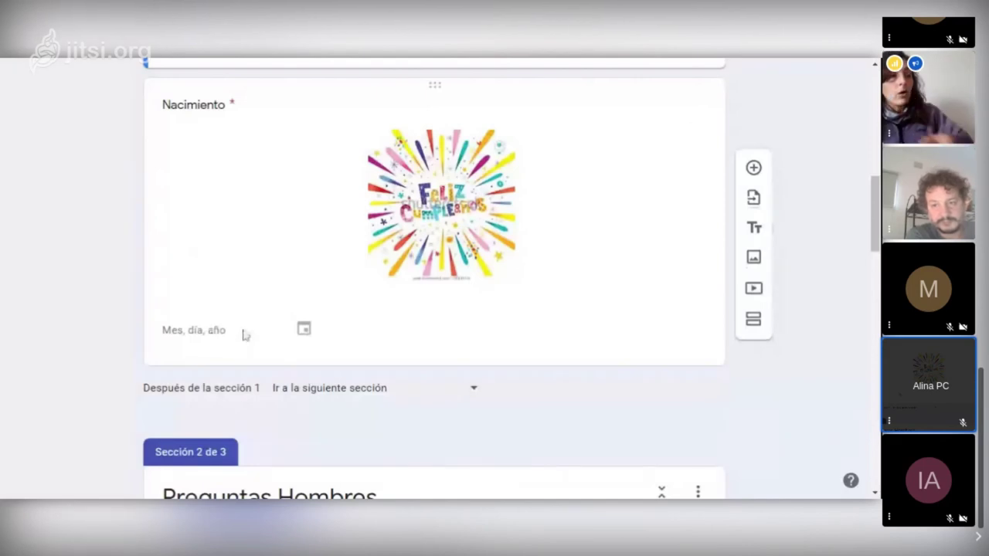
scroll(244, 334, "down", 1)
scroll(246, 333, "down", 2)
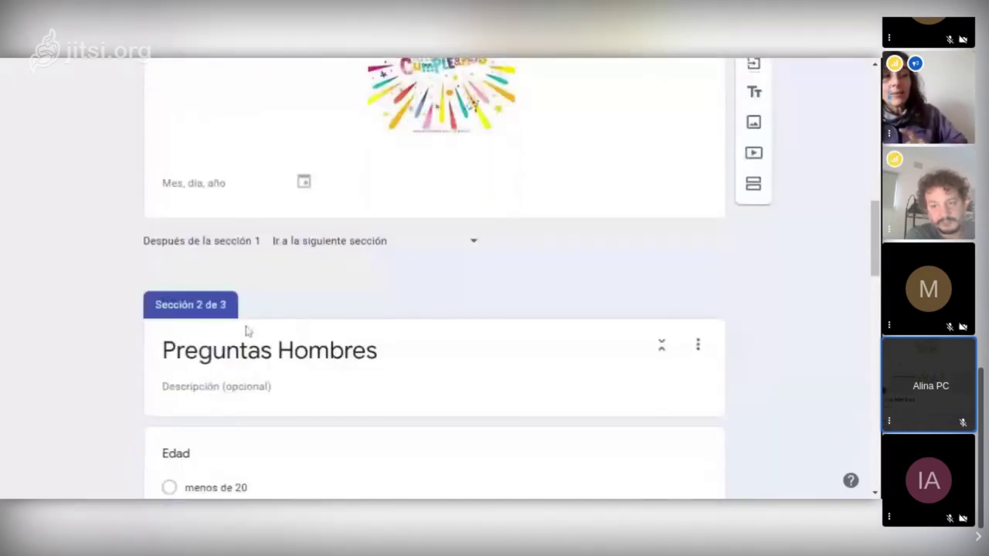
scroll(247, 331, "down", 3)
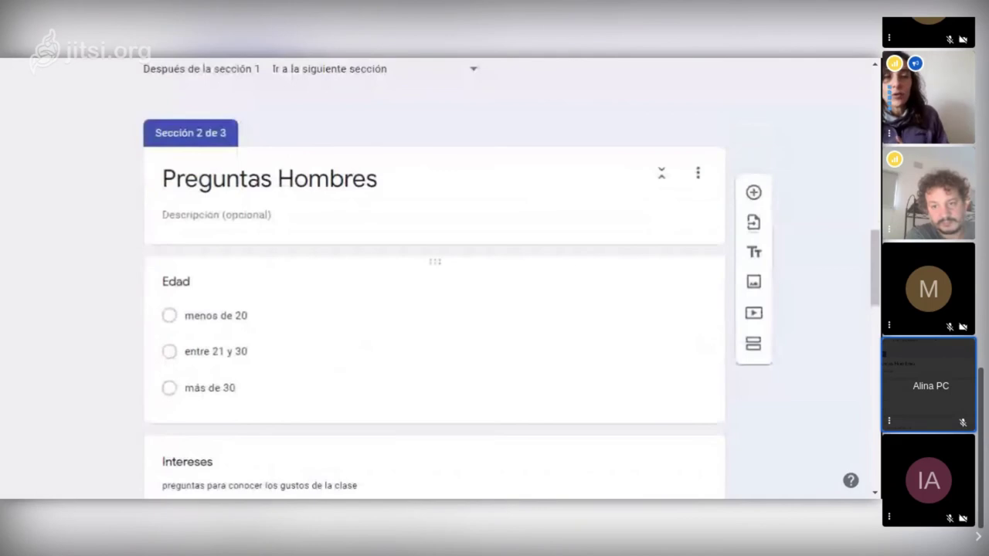
scroll(434, 309, "up", 3)
scroll(255, 348, "up", 3)
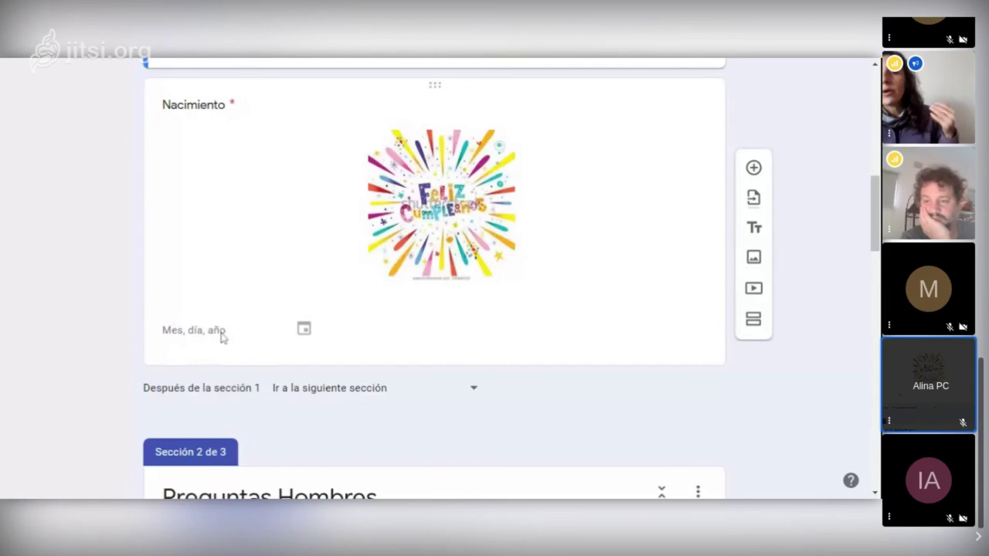
scroll(259, 340, "down", 2)
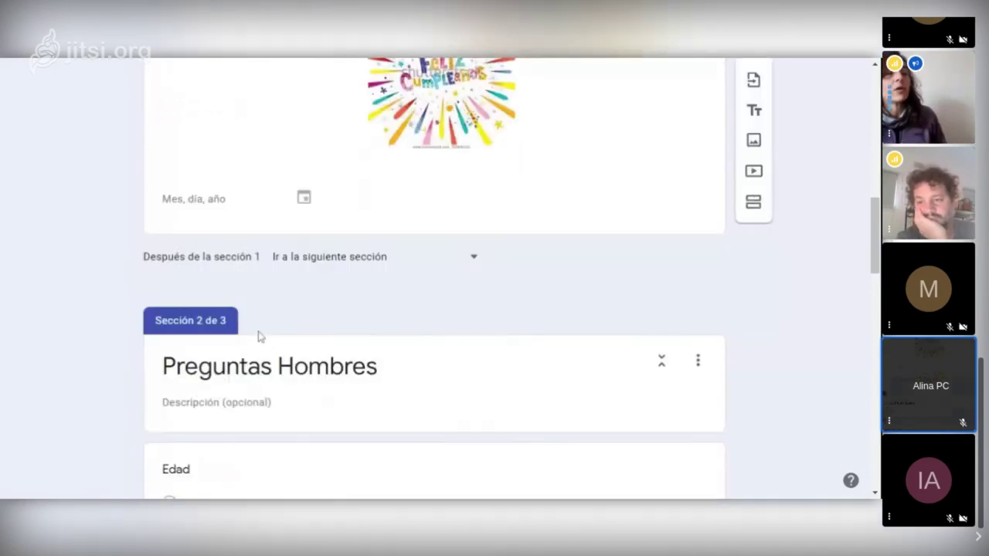
scroll(255, 348, "down", 2)
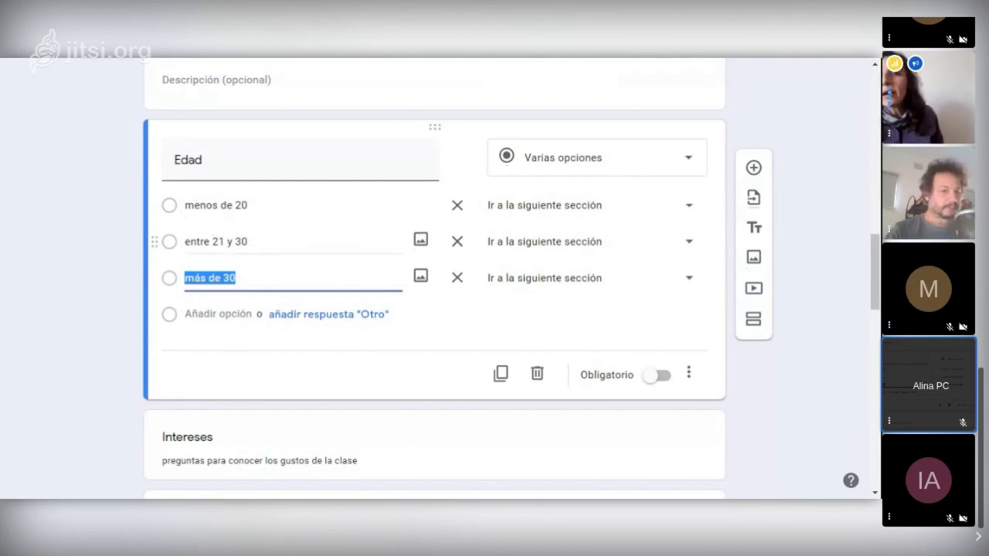
Step: Reword the second answer option of the Edad question as "entre 20 y 30"
left_click(229, 257)
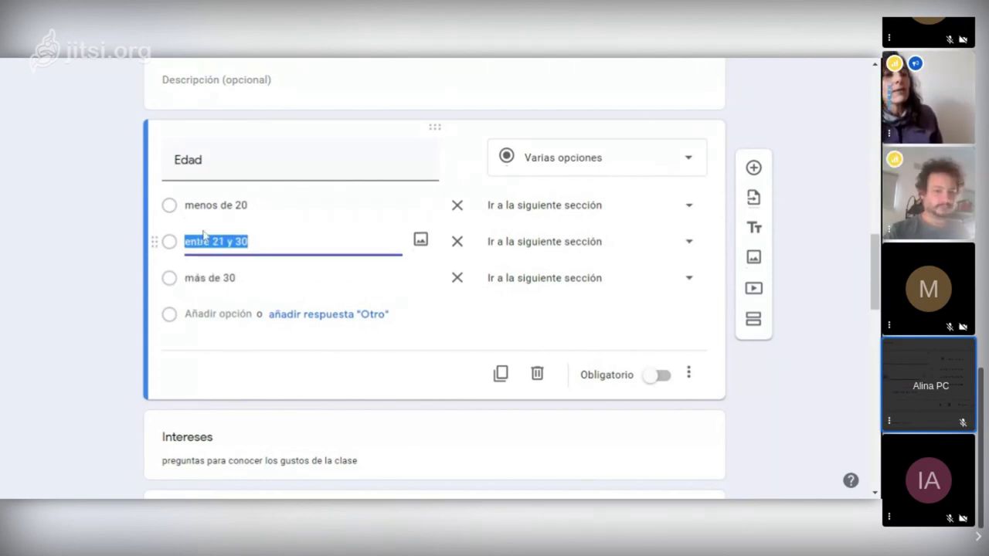
left_click(229, 257)
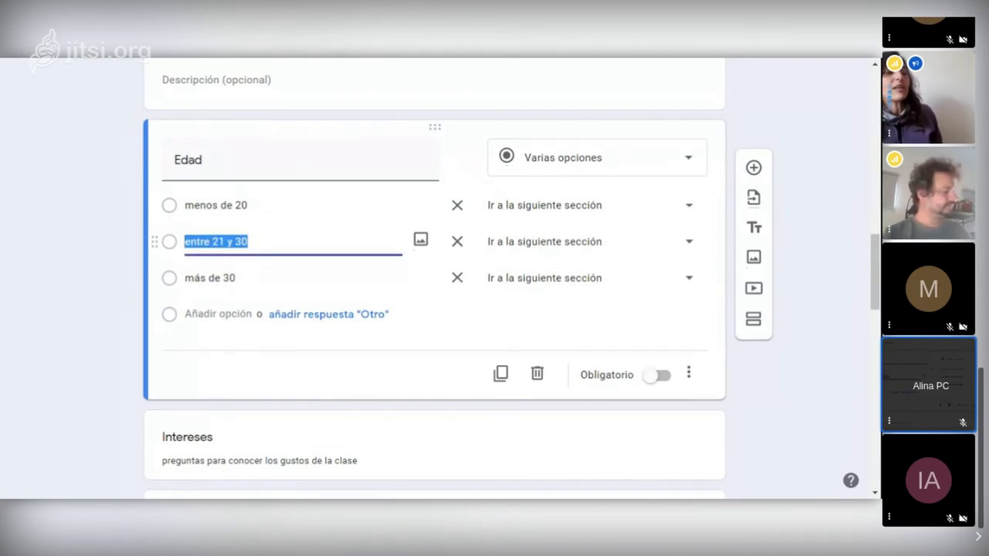
left_click(226, 241)
key("BackSpace")
key("BackSpace")
type("0")
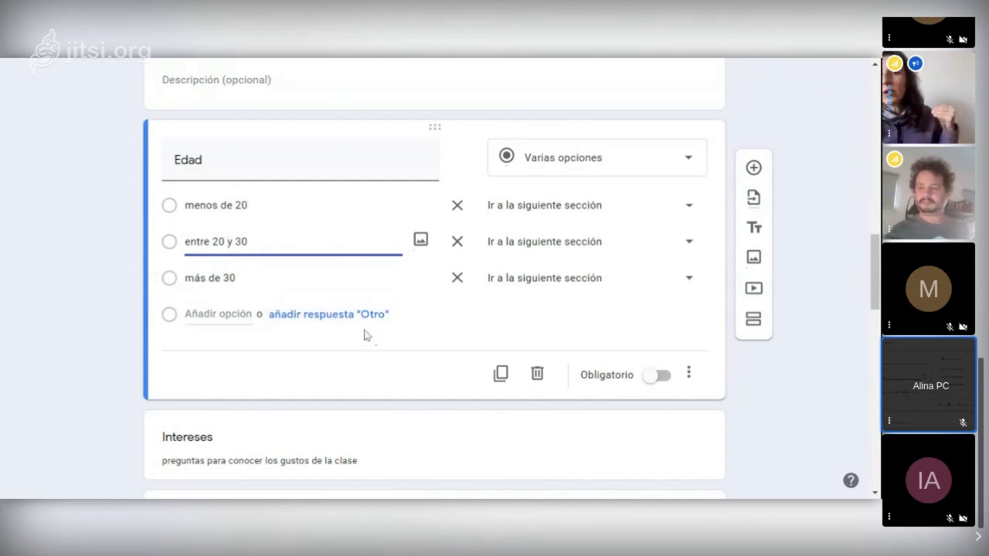
Step: Review the rest of section 2, including the Intereses title block and the Practica de deporte checkbox question
scroll(364, 336, "down", 1)
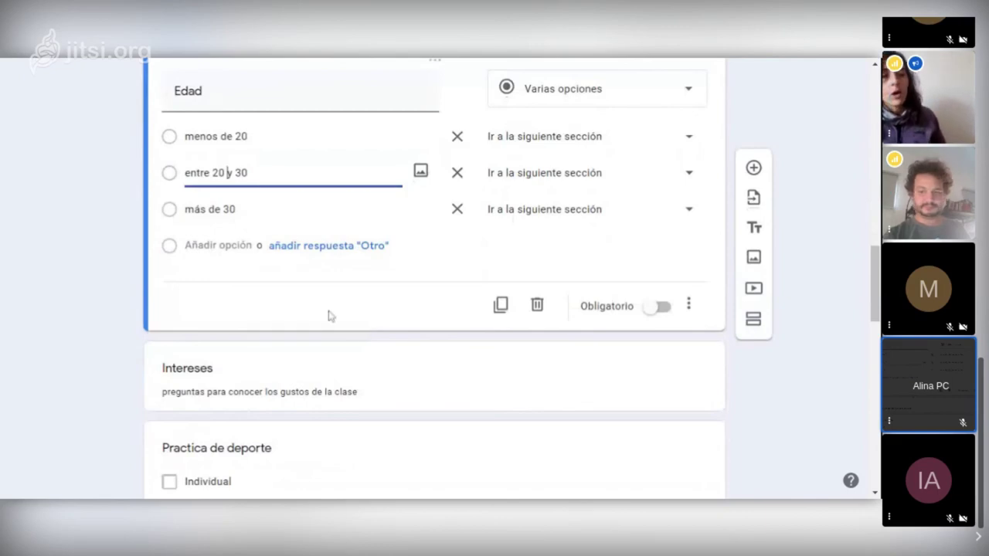
scroll(331, 310, "down", 1)
scroll(323, 333, "down", 1)
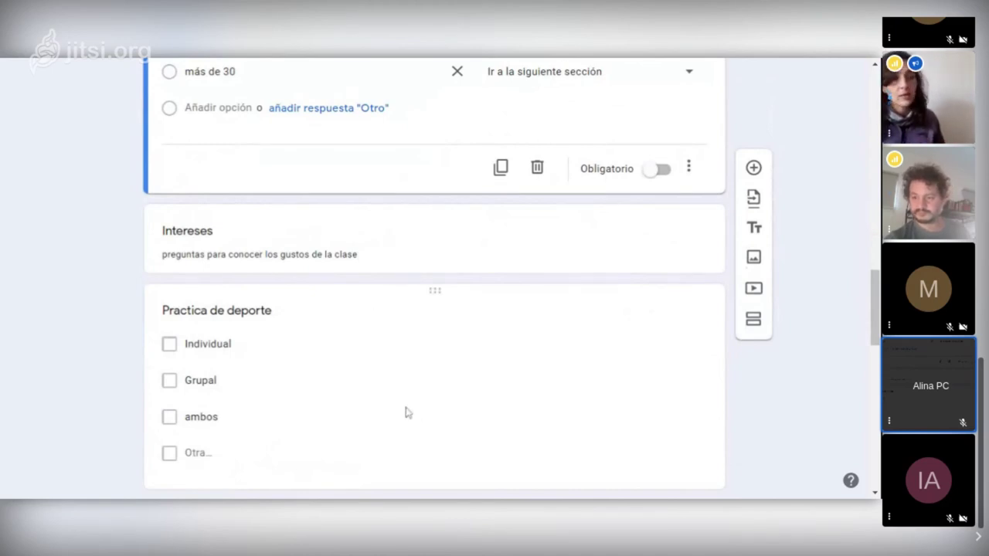
scroll(413, 396, "down", 1)
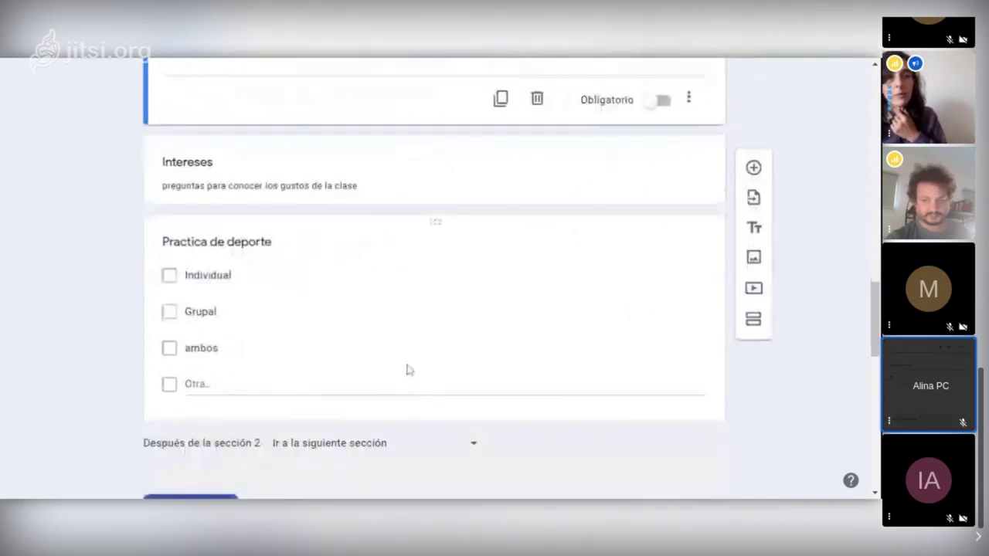
scroll(410, 368, "up", 3)
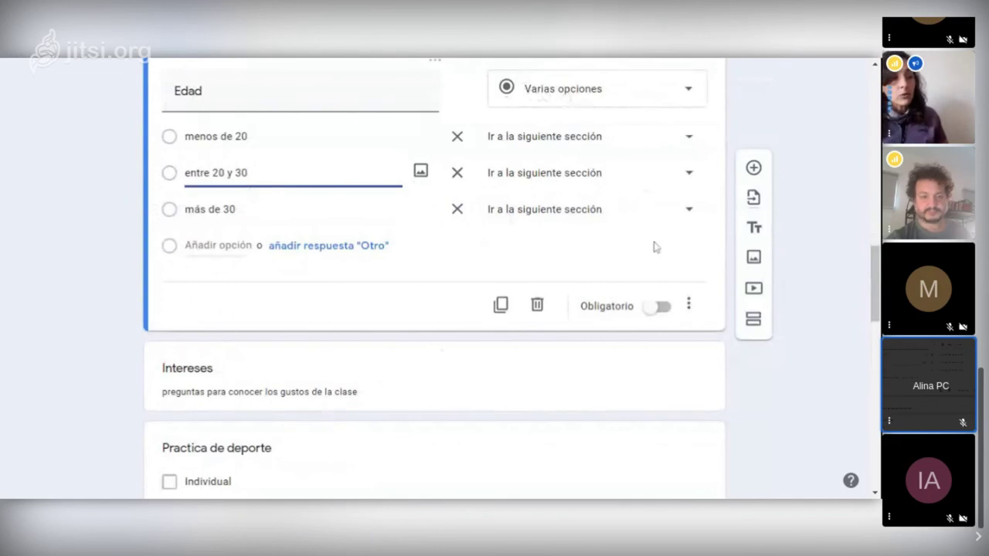
scroll(637, 280, "down", 1)
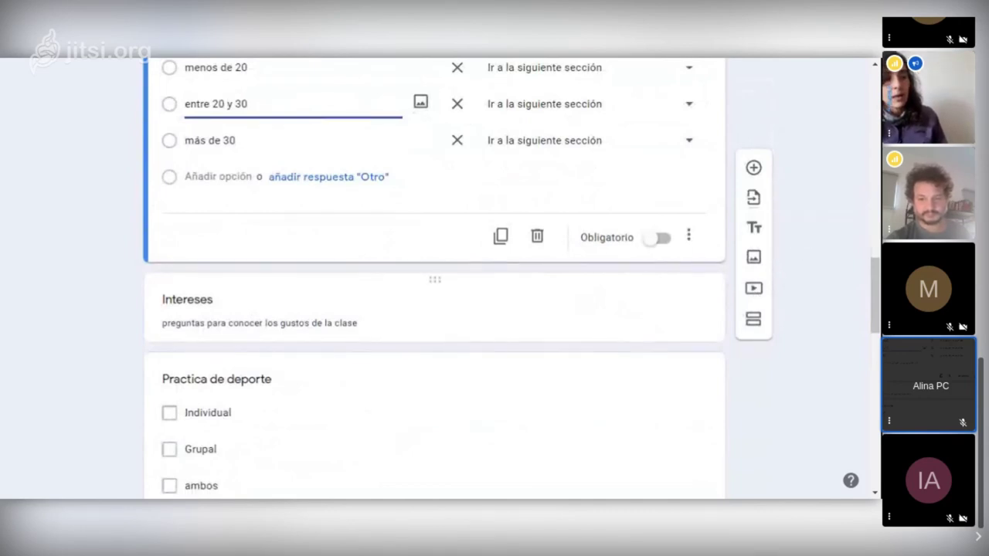
left_click(159, 308)
key("Tab")
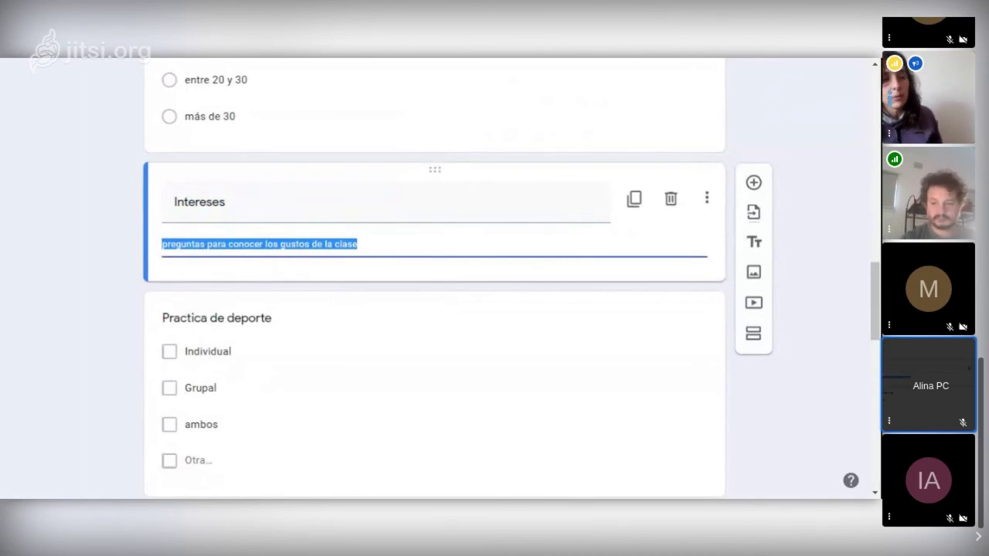
left_click(379, 286)
scroll(378, 298, "down", 1)
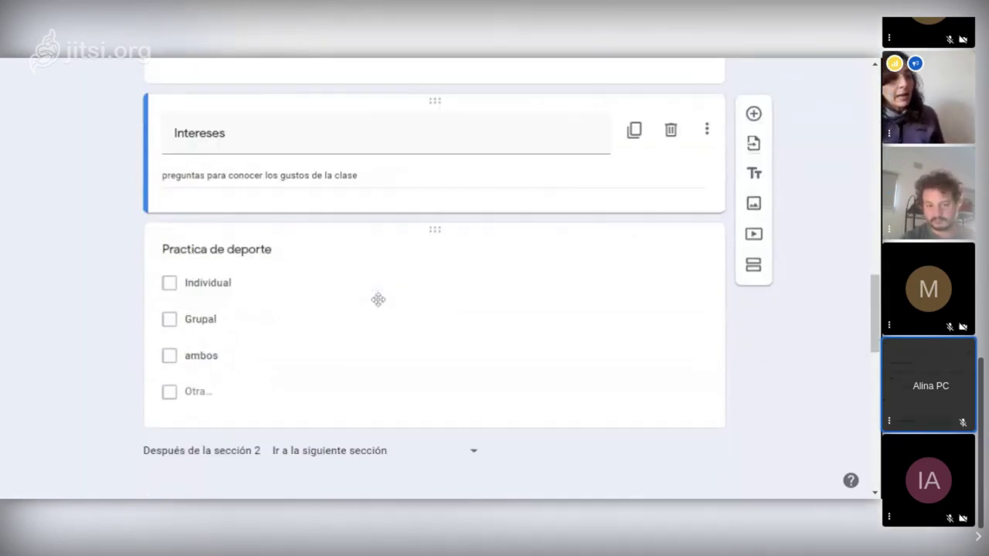
left_click(207, 319)
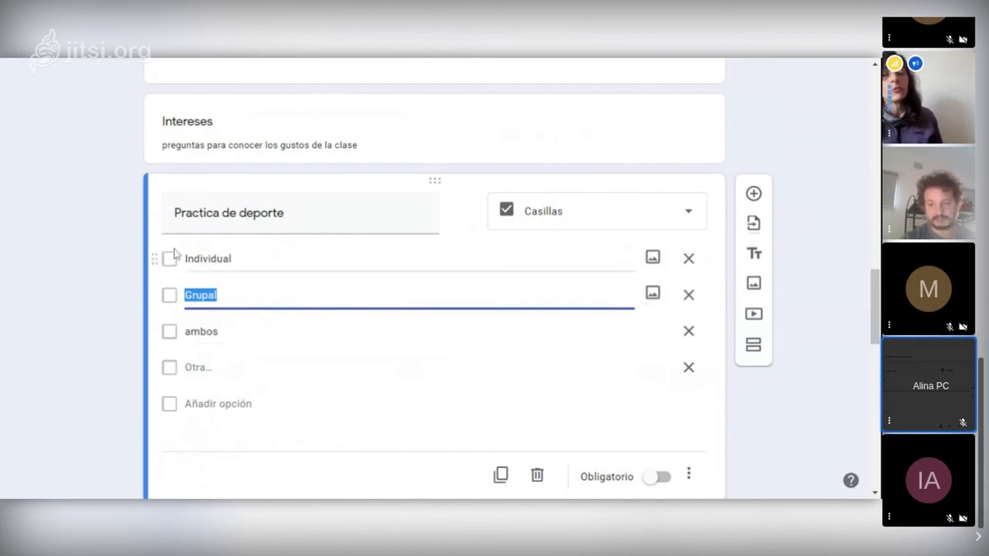
scroll(186, 307, "down", 1)
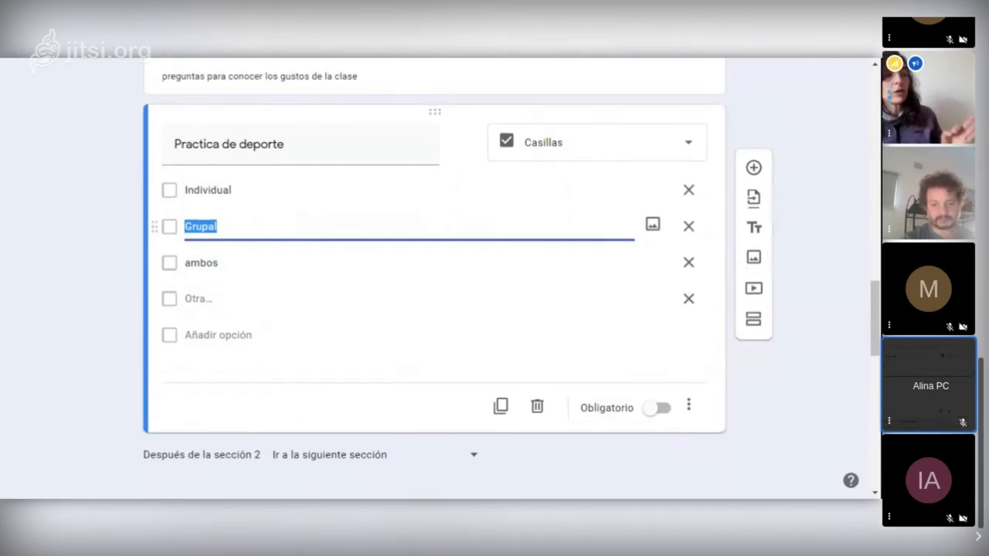
scroll(464, 253, "up", 1)
scroll(465, 253, "up", 4)
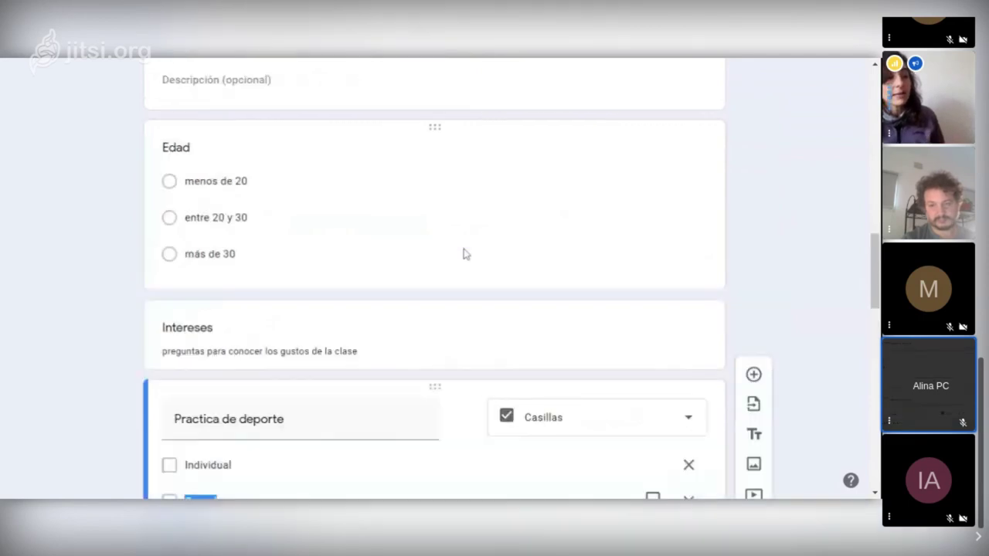
scroll(464, 253, "up", 4)
Step: Require a response in each row of the Gusto musical grid and toggle its limit of one response per column
scroll(469, 285, "down", 2)
scroll(413, 314, "down", 8)
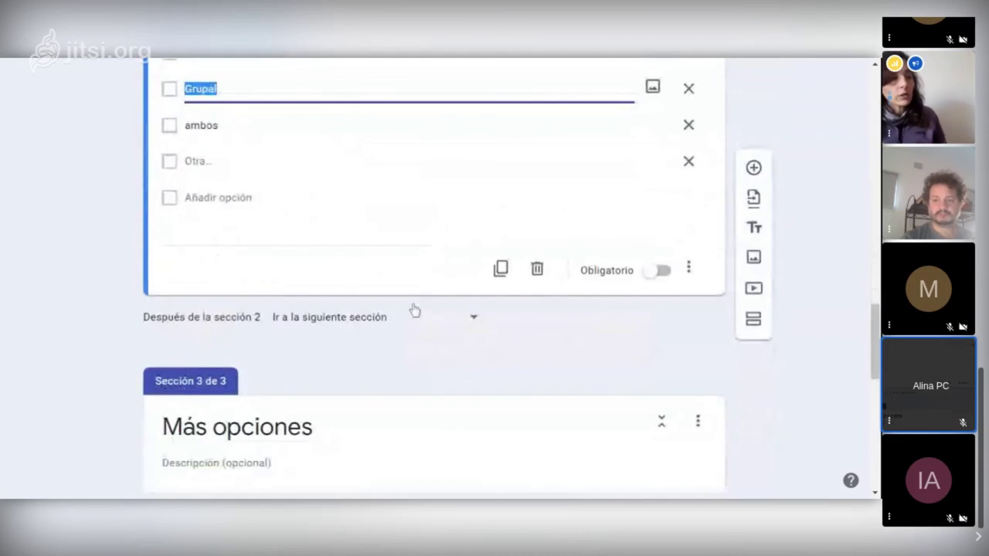
scroll(416, 301, "down", 2)
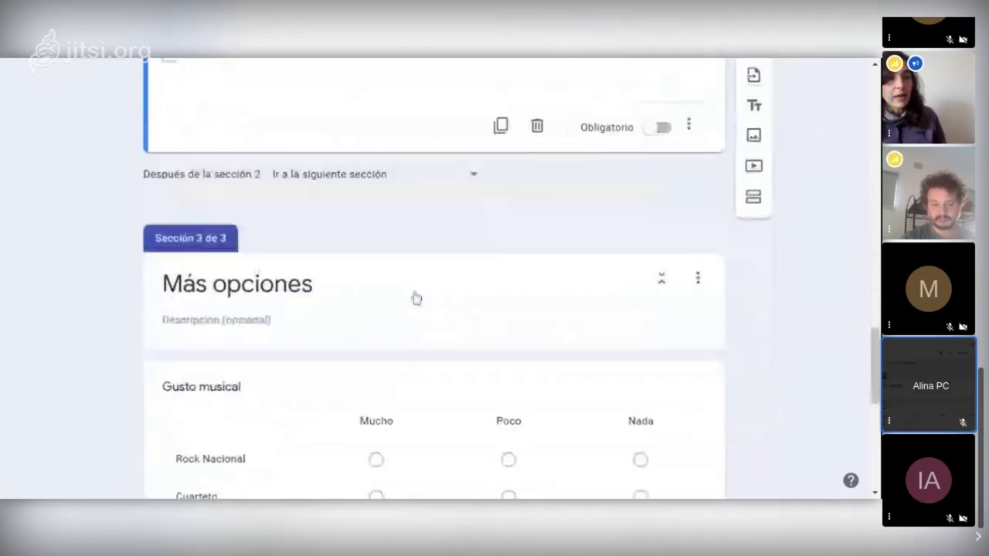
scroll(416, 301, "down", 3)
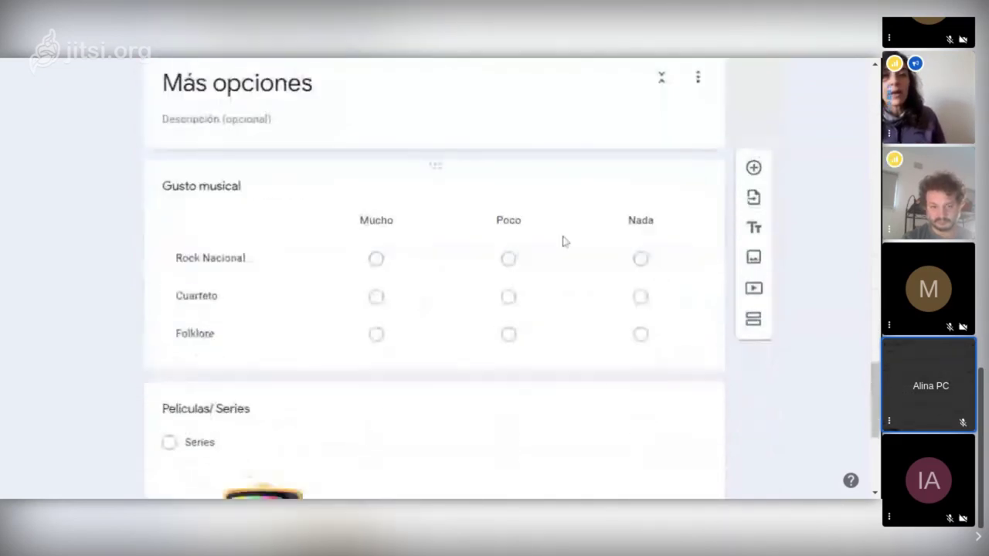
left_click(564, 244)
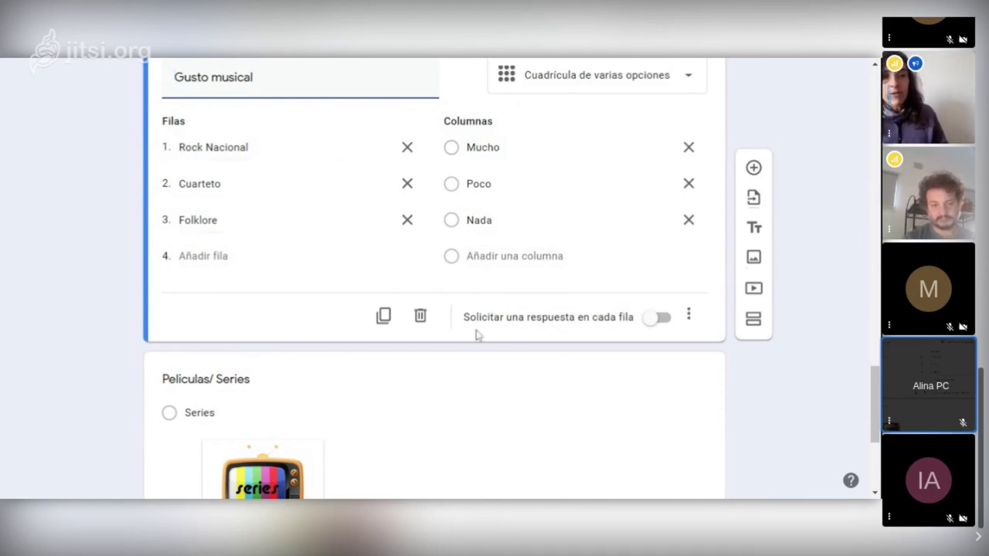
scroll(585, 264, "up", 1)
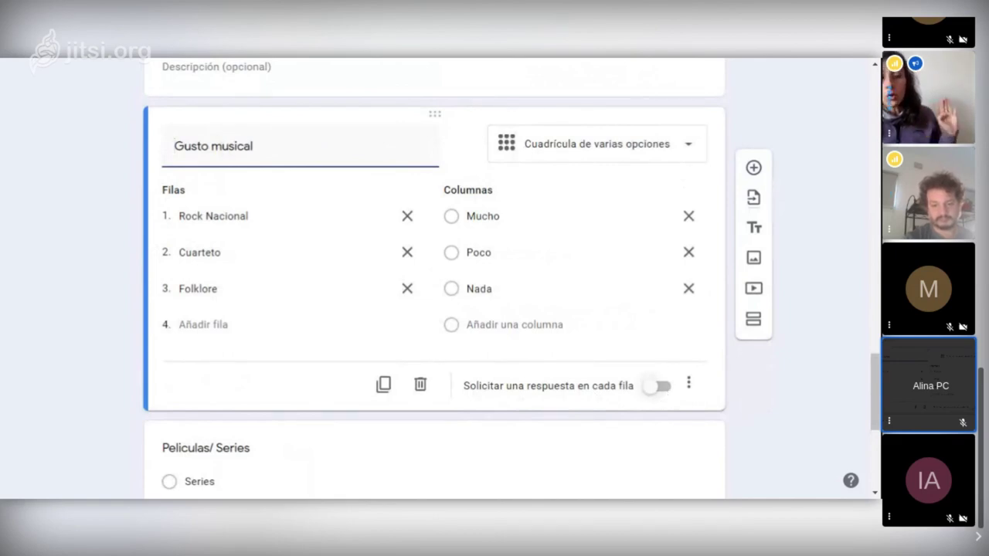
left_click(661, 388)
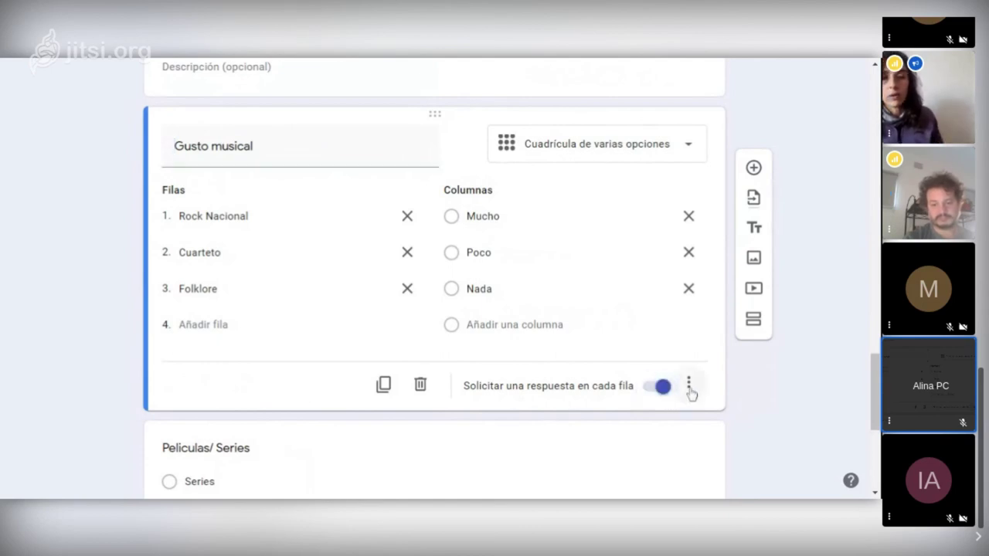
left_click(689, 386)
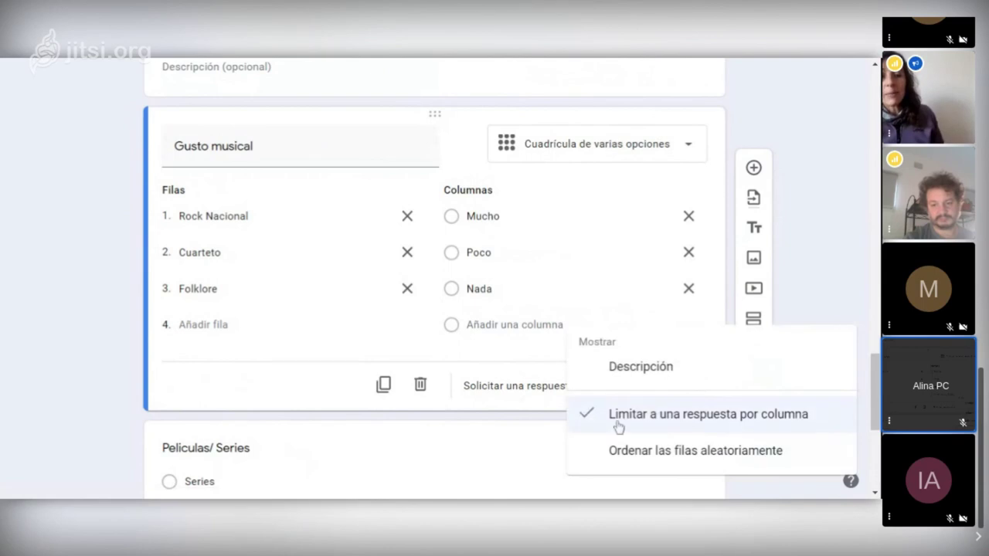
left_click(775, 428)
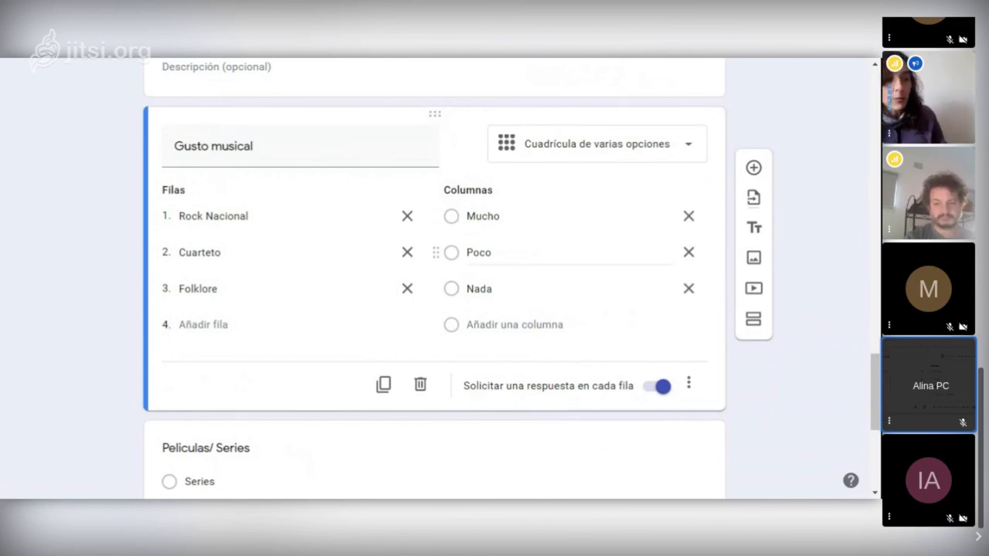
Step: Add an "Otra" answer option to the Peliculas/ Series question in the Más opciones section
scroll(554, 256, "down", 1)
scroll(577, 227, "down", 1)
scroll(605, 222, "up", 1)
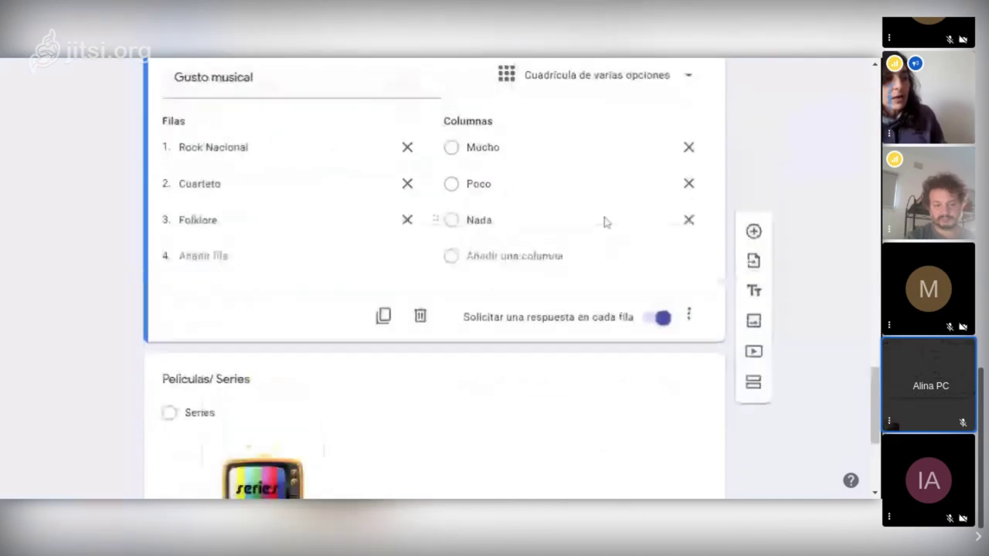
scroll(554, 317, "down", 2)
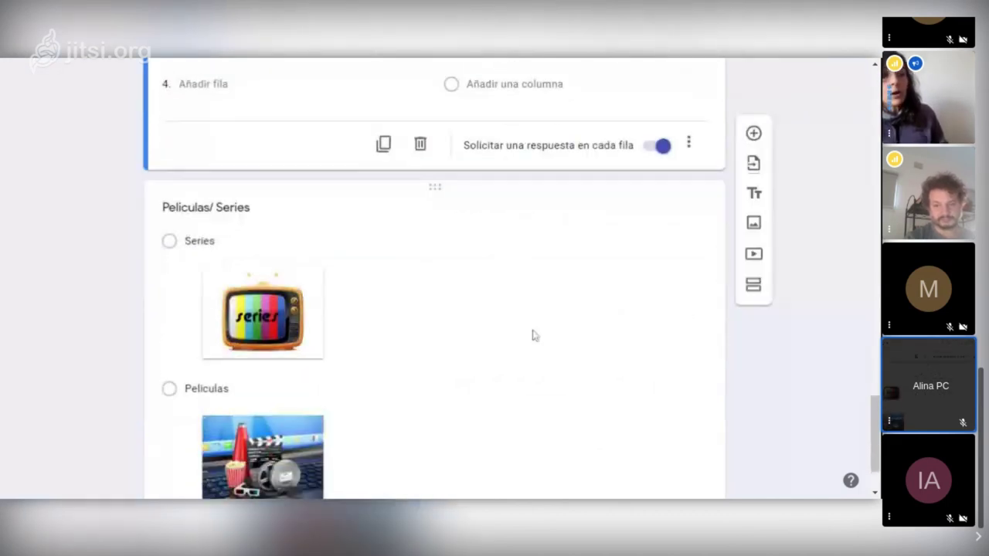
left_click(201, 209)
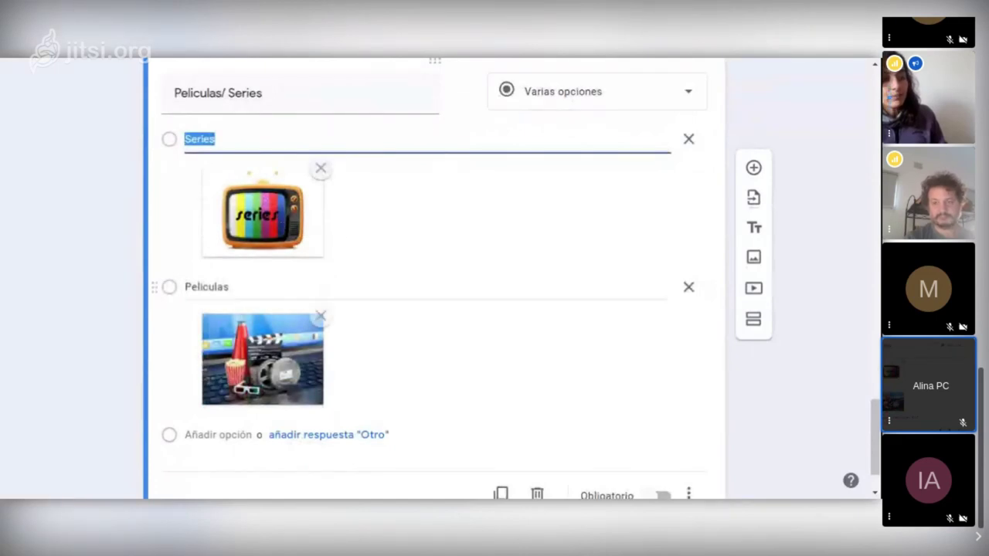
scroll(423, 392, "down", 1)
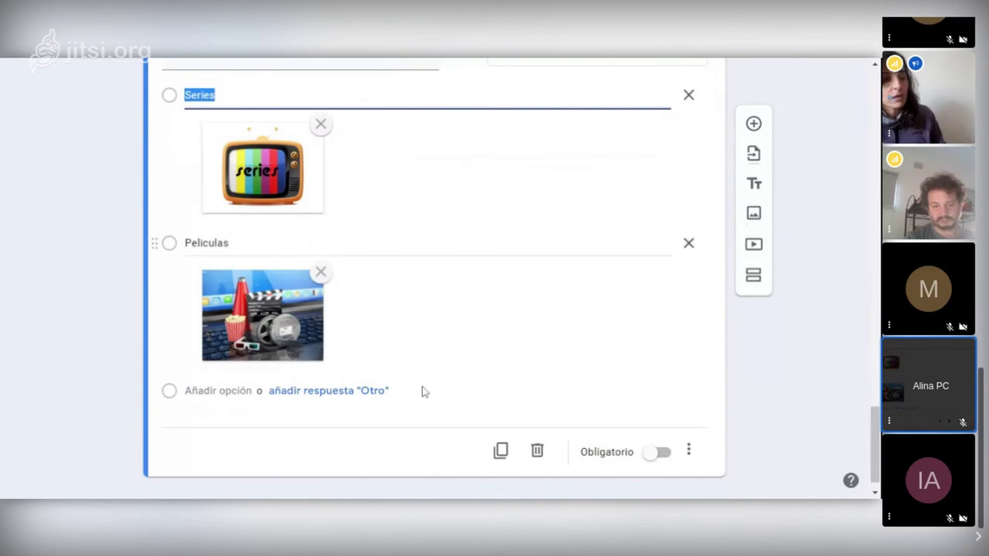
scroll(424, 392, "down", 1)
scroll(633, 366, "up", 3)
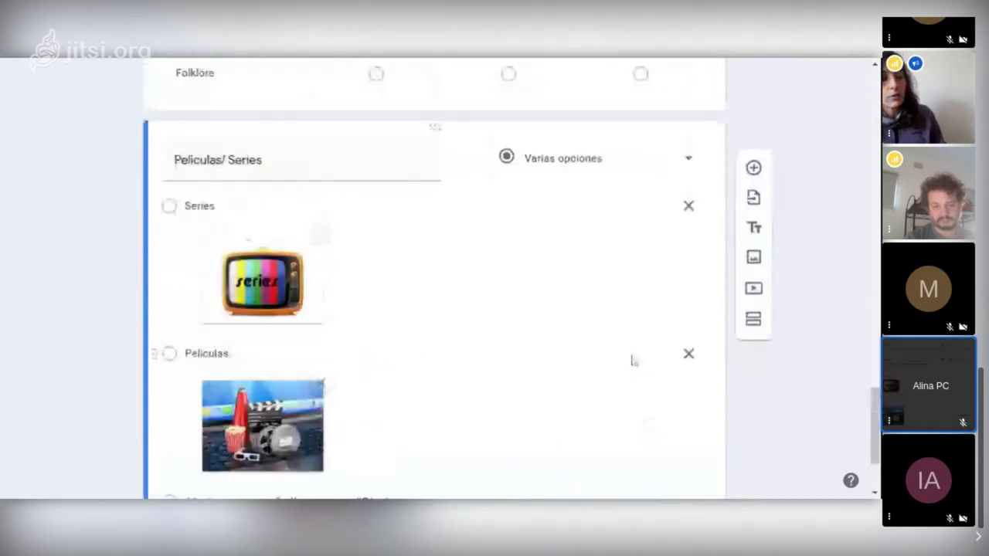
scroll(634, 361, "down", 3)
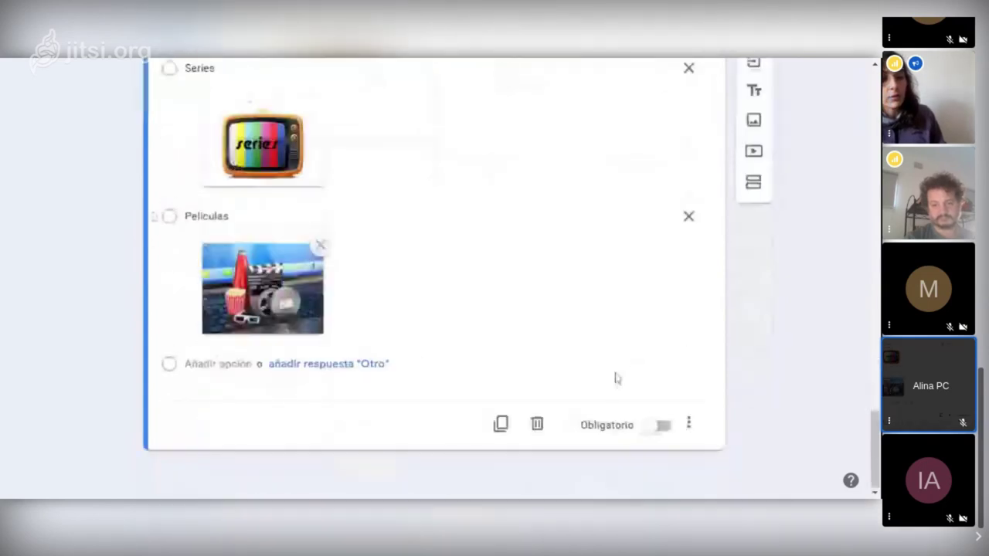
left_click(289, 372)
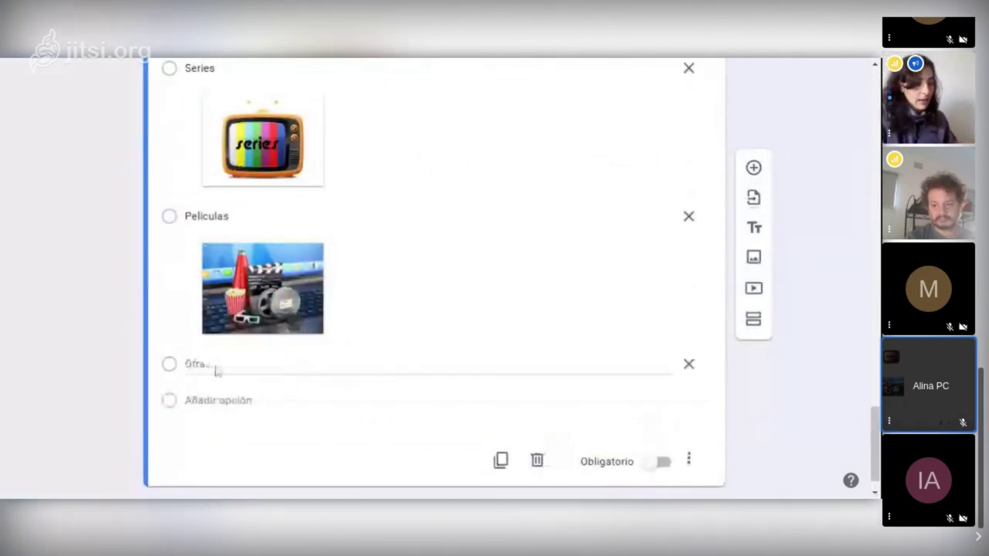
left_click(193, 404)
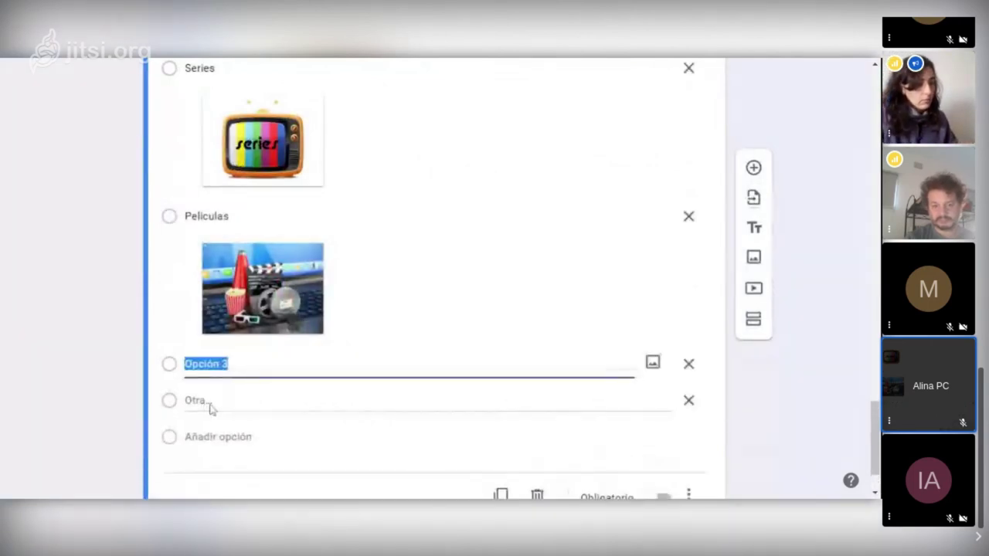
type("mas")
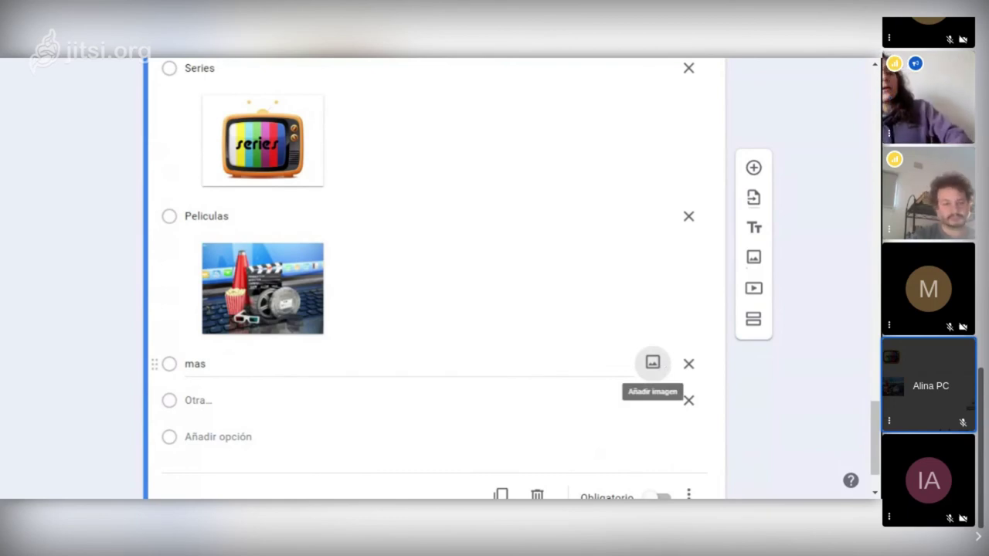
left_click(690, 365)
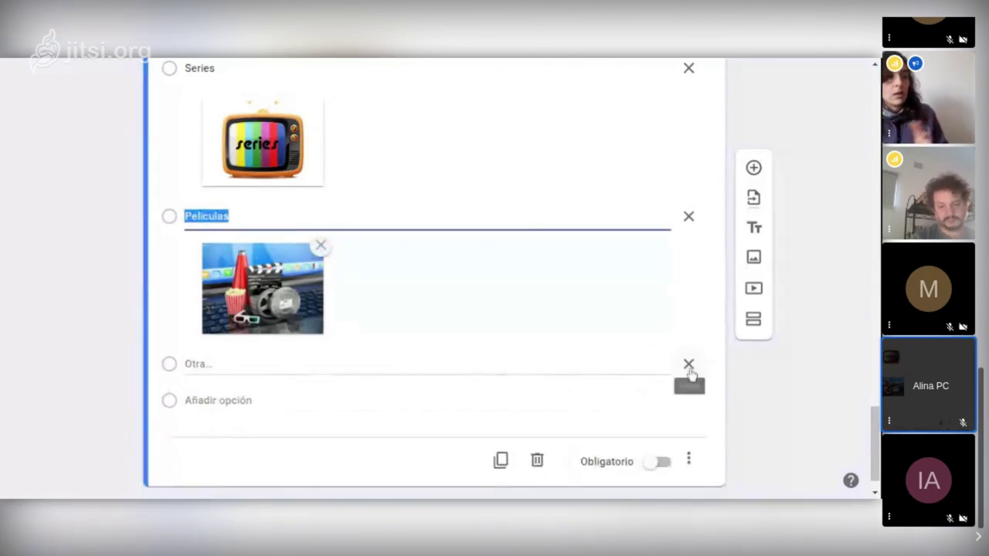
Step: Remove the "Otra" answer option from the Peliculas/ Series question and open the form's preview
left_click(689, 371)
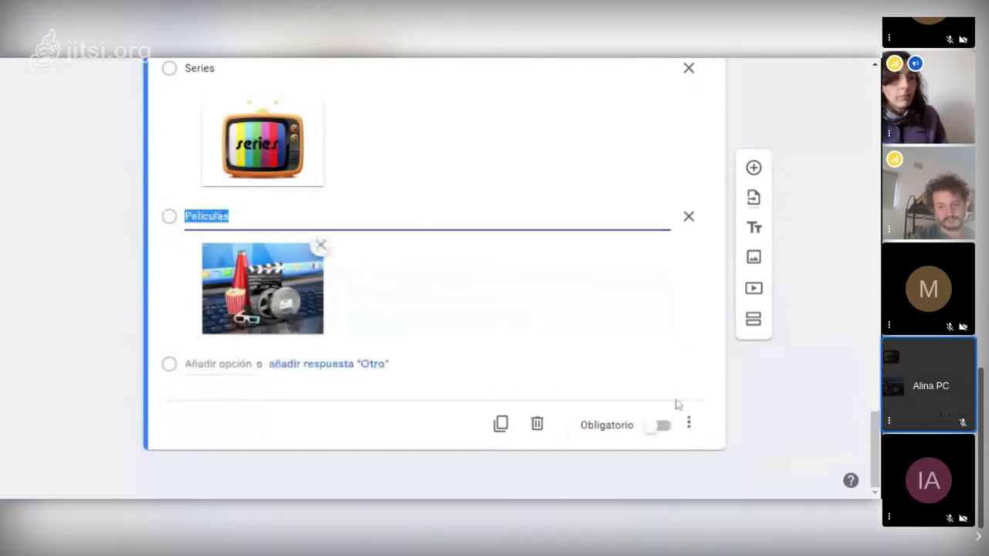
scroll(684, 376, "up", 15)
scroll(676, 370, "up", 10)
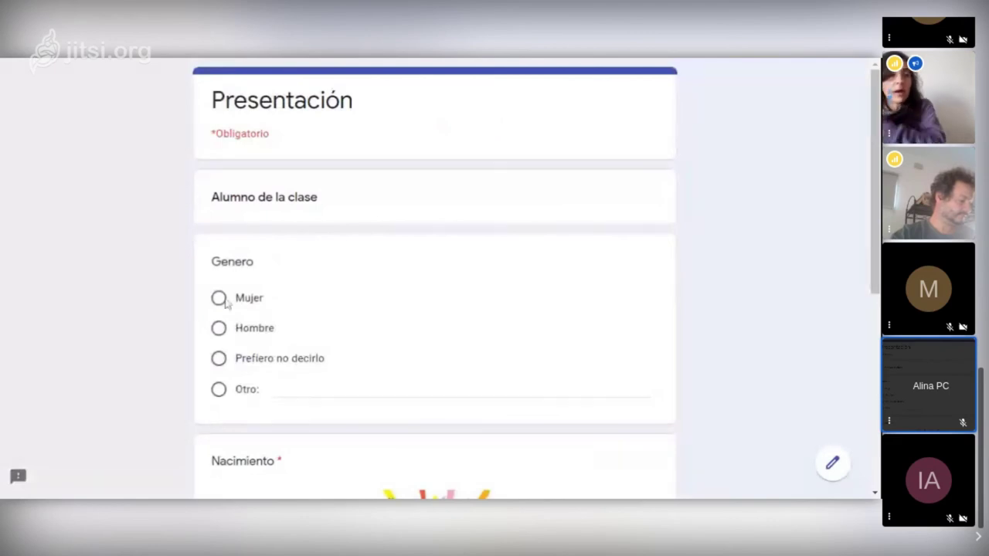
Step: Fill in the Presentación section with Mujer as the Genero and a Nacimiento date, and continue to the following section
left_click(220, 299)
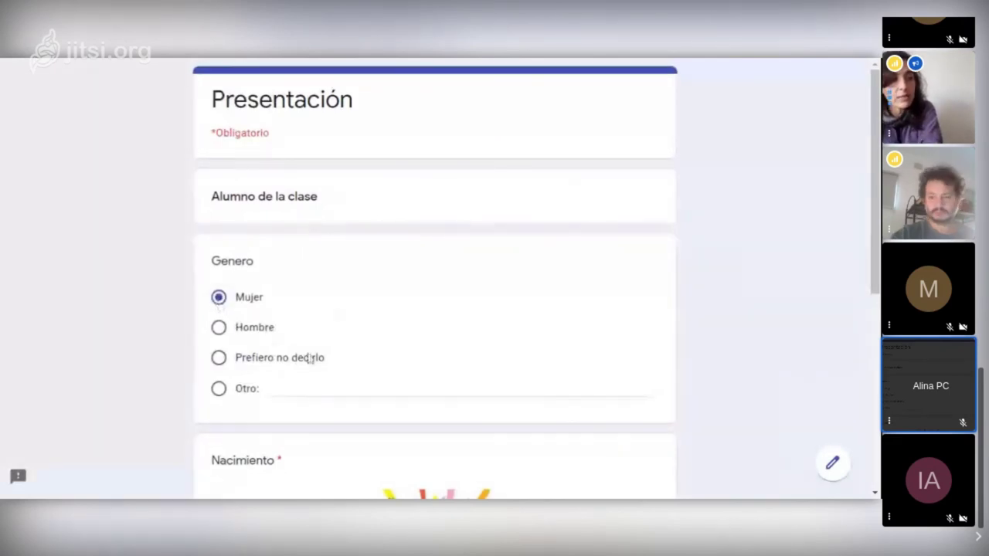
scroll(317, 340, "down", 2)
scroll(328, 331, "down", 2)
scroll(337, 325, "down", 2)
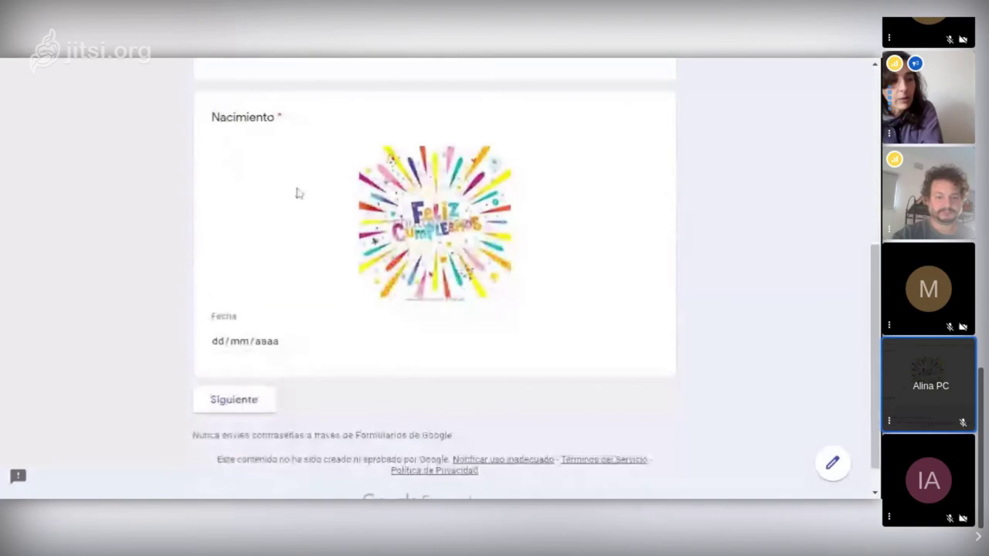
left_click(282, 343)
left_click(285, 343)
left_click(324, 287)
left_click(268, 408)
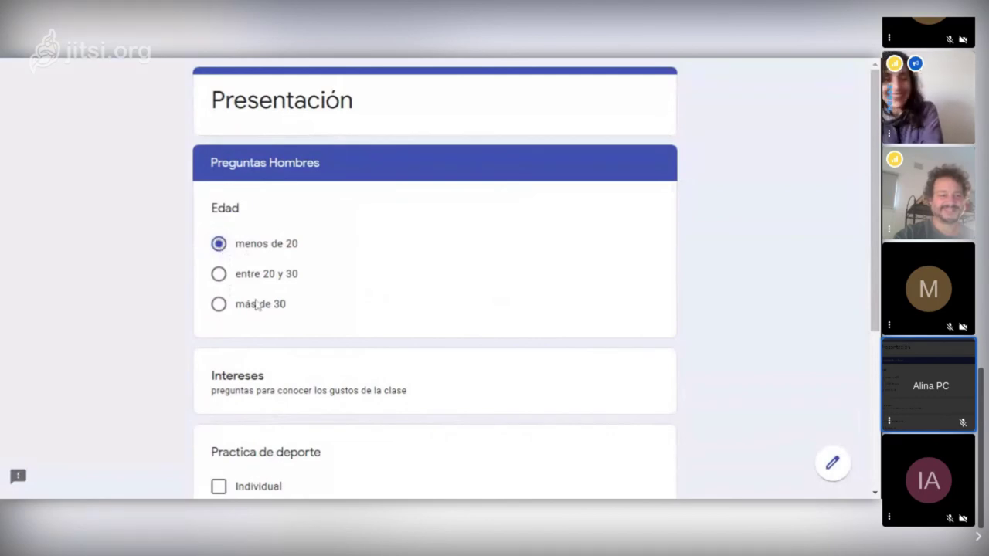
Step: Mark Individual, Grupal and ambos as answers to the Practica de deporte question in the Preguntas Hombres section
scroll(309, 400, "down", 1)
scroll(309, 395, "down", 1)
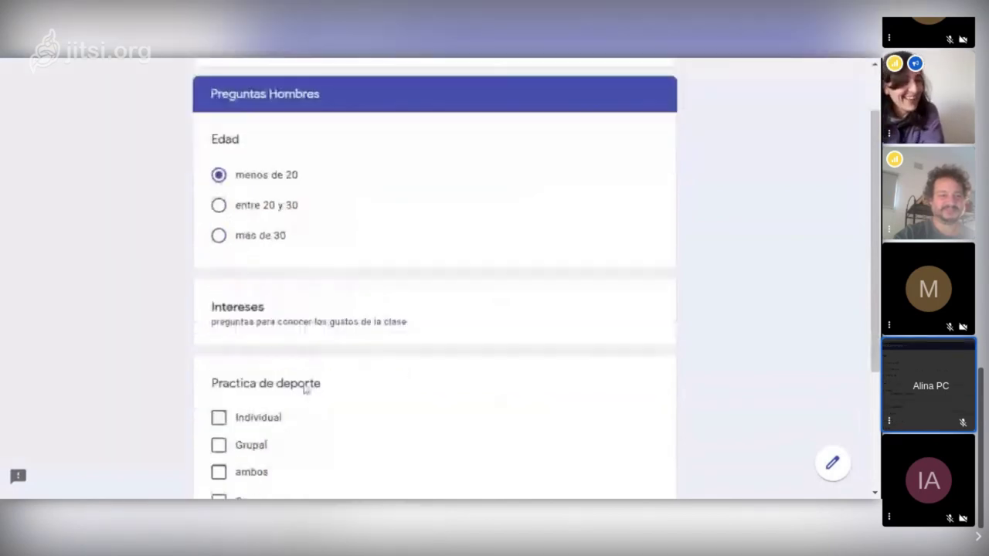
scroll(258, 383, "down", 1)
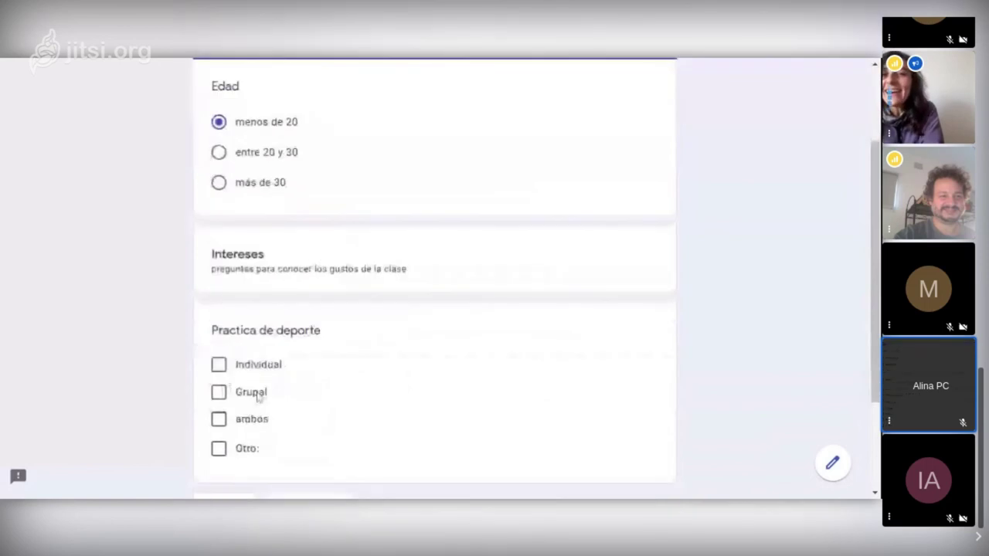
scroll(258, 394, "down", 1)
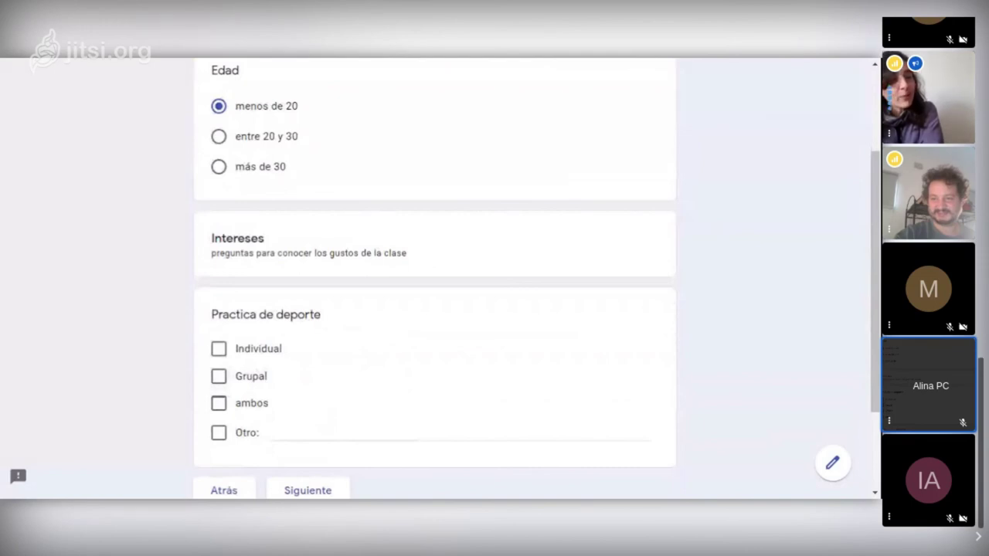
scroll(260, 390, "down", 1)
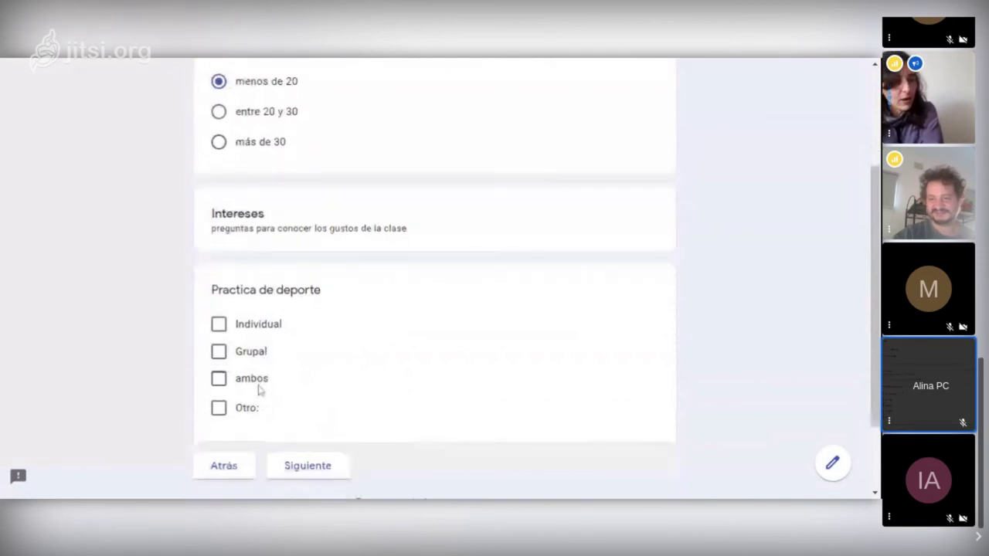
scroll(260, 390, "down", 1)
left_click(219, 335)
left_click(218, 334)
left_click(218, 280)
left_click(219, 307)
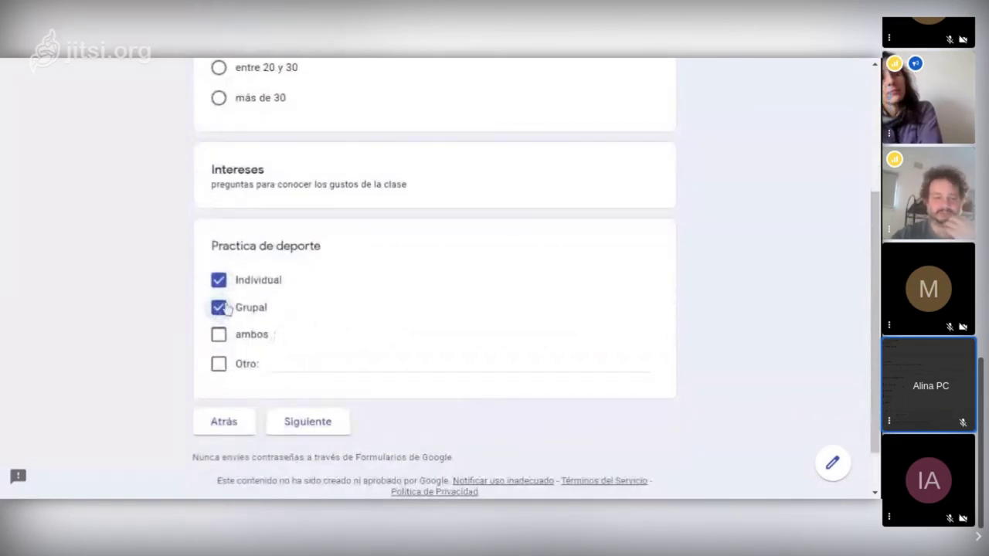
left_click(219, 335)
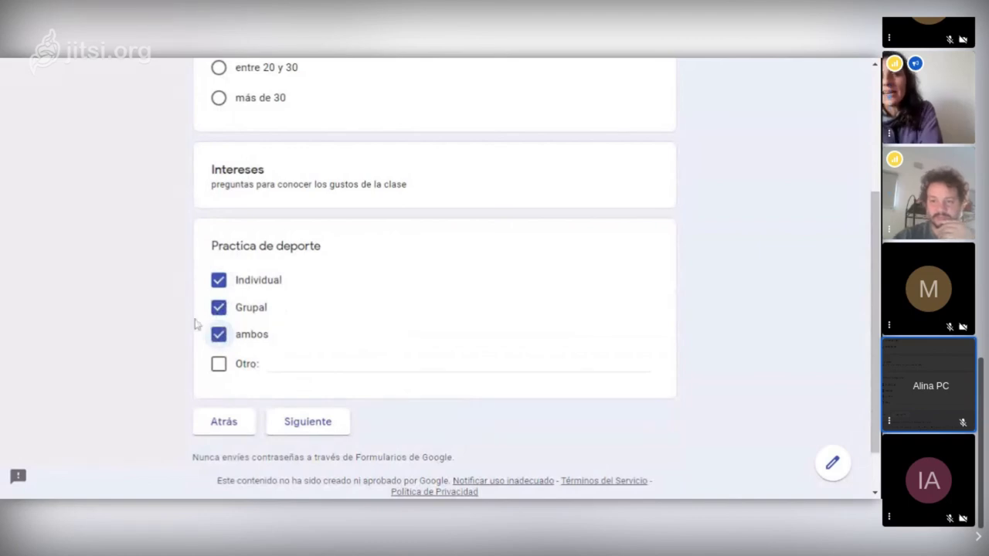